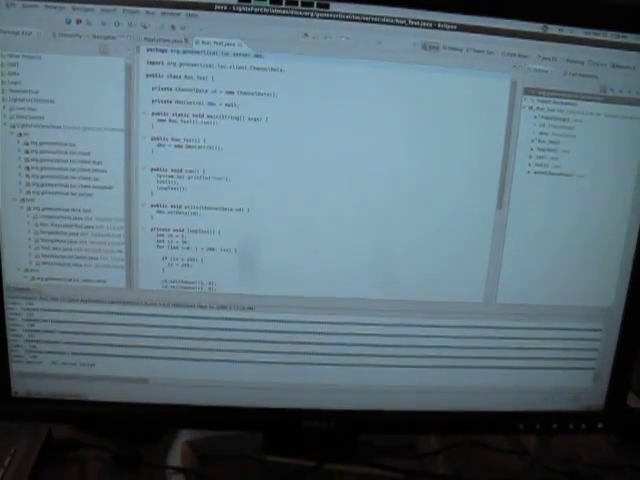
# Open the Run button's launch history to relaunch the Run_Test DMX program.
pyautogui.click(130, 14)
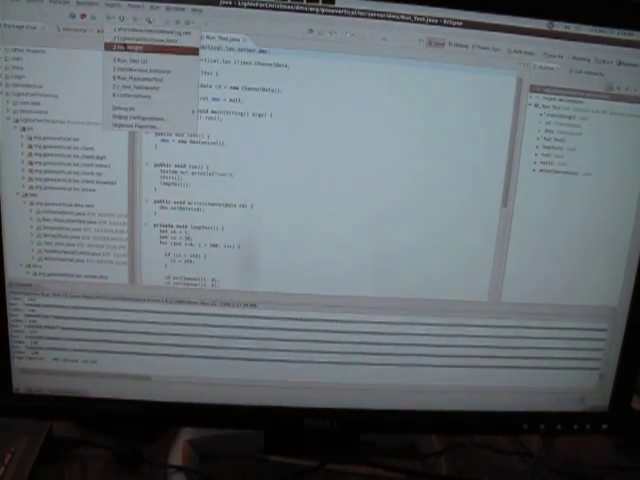